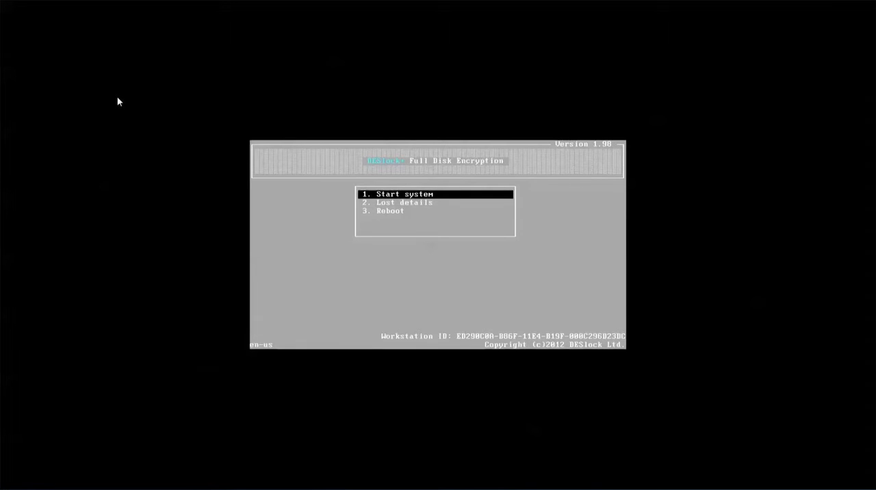
# - View the Start system login prompt in the pre-boot menu, then leave it without entering credentials
pyautogui.click(269, 244)
pyautogui.press('Return')
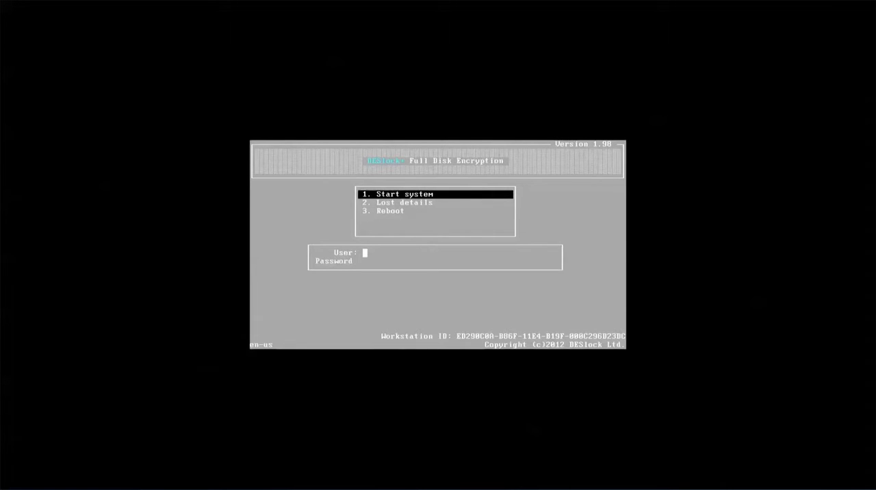
pyautogui.press('Return')
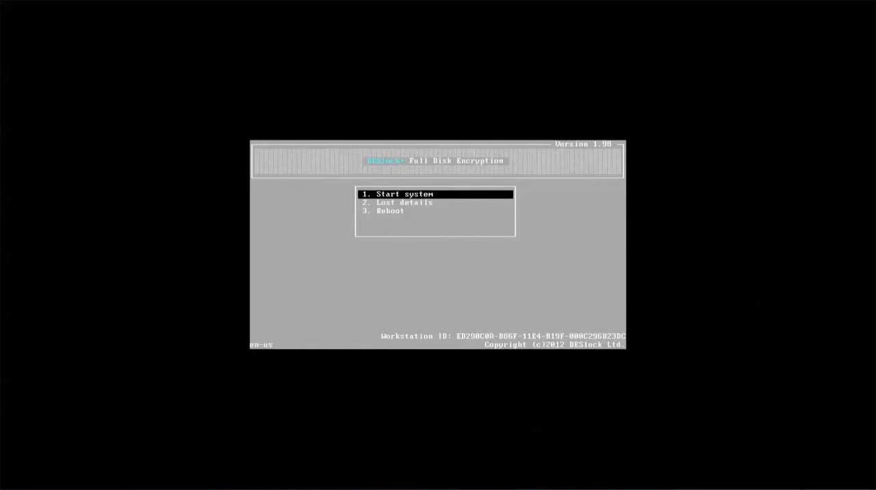
# - Choose Lost details in the pre-boot menu to bring up the recovery login prompt
pyautogui.press('Down')
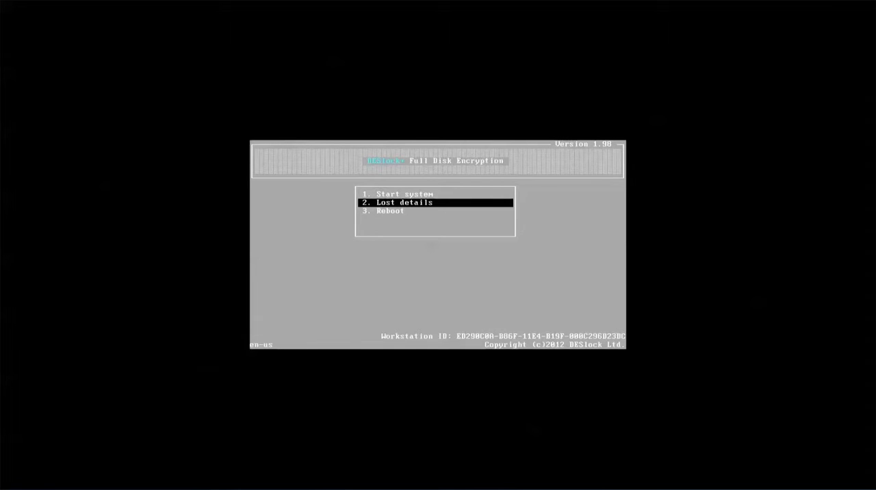
pyautogui.press('Down')
pyautogui.press('Up')
pyautogui.press('Return')
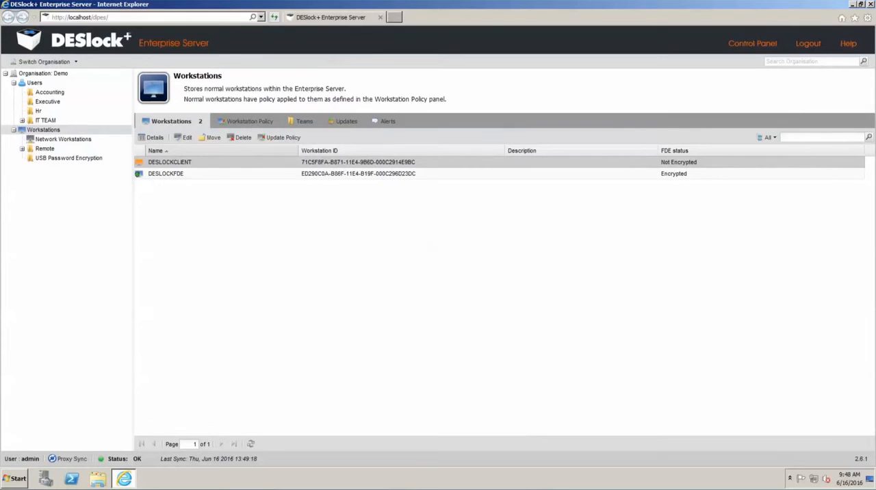
# - Show the recovery details of the Normal-type FDE login on workstation DESLOCKFDE
pyautogui.click(160, 173)
pyautogui.click(155, 138)
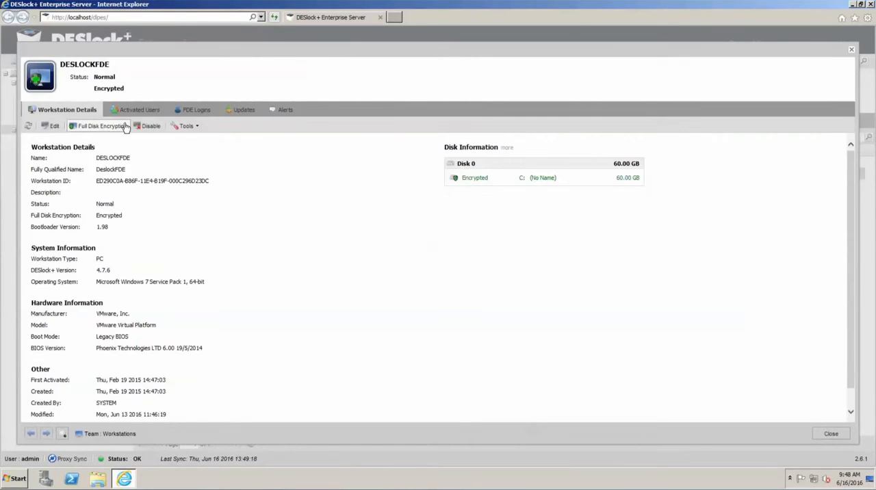
pyautogui.click(193, 111)
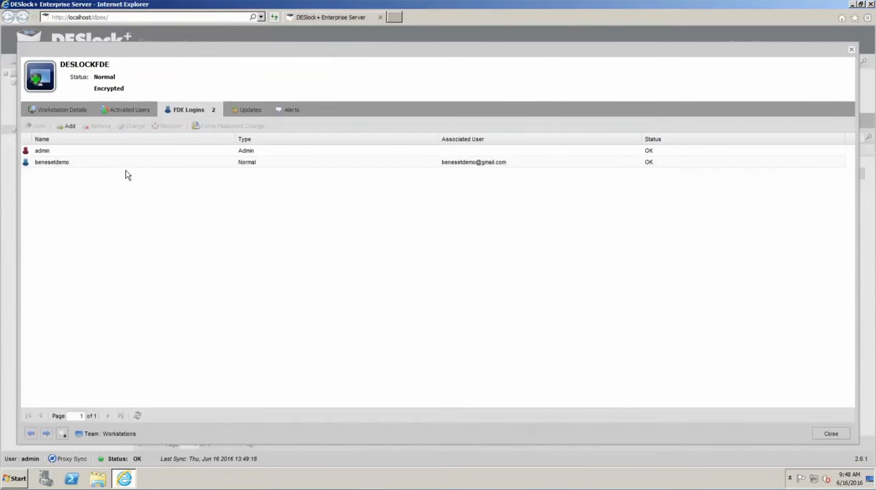
pyautogui.click(129, 165)
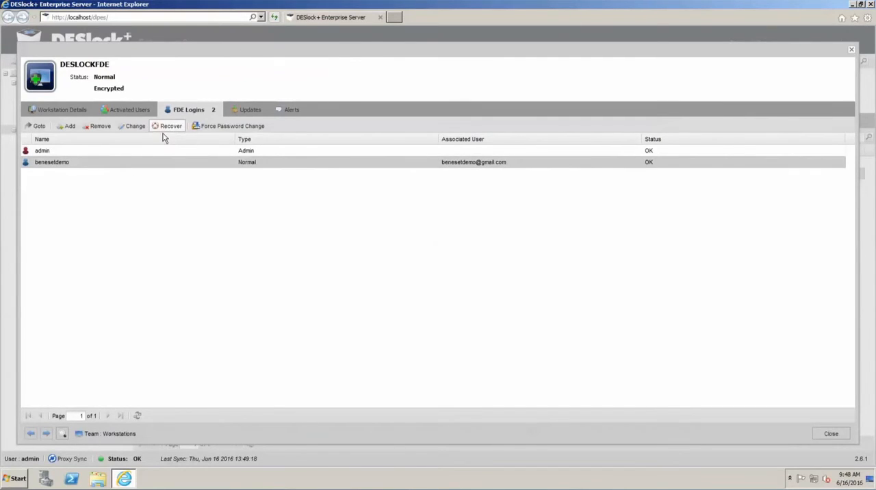
pyautogui.click(169, 129)
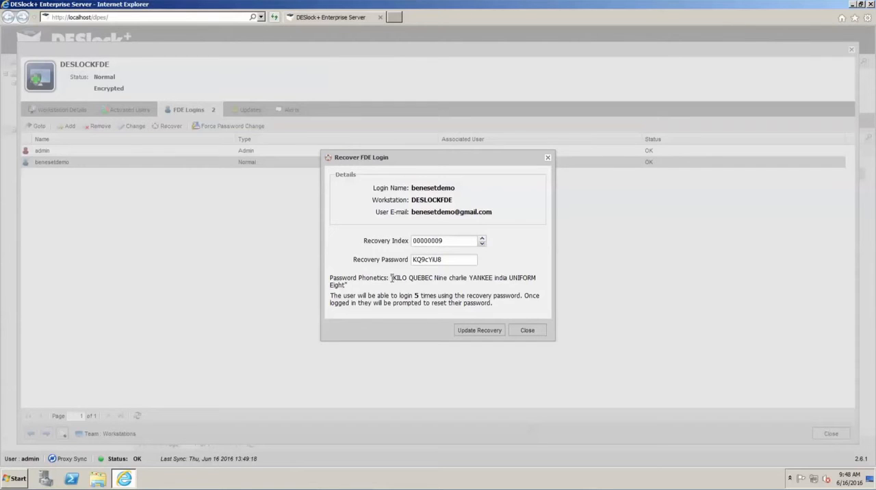
# - Examine the password phonetics and recovery password, then close the recovery window and the workstation details
pyautogui.moveTo(390, 279); pyautogui.dragTo(521, 285)
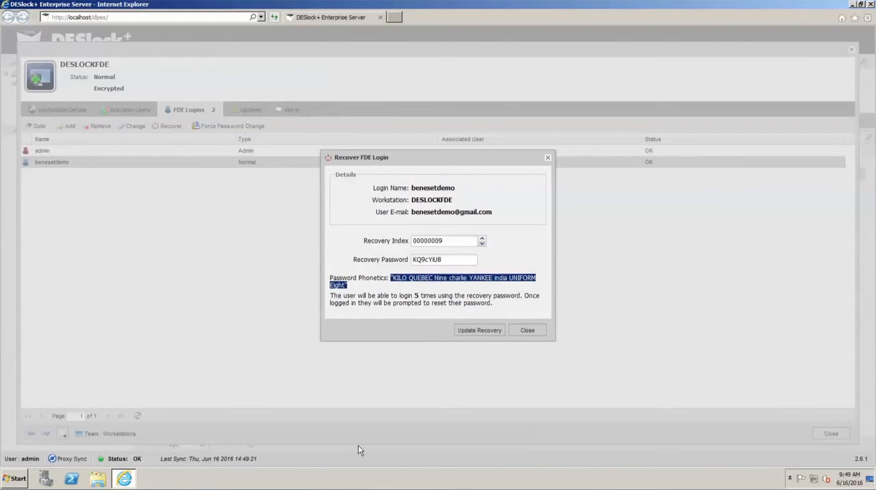
pyautogui.moveTo(456, 263); pyautogui.dragTo(346, 260)
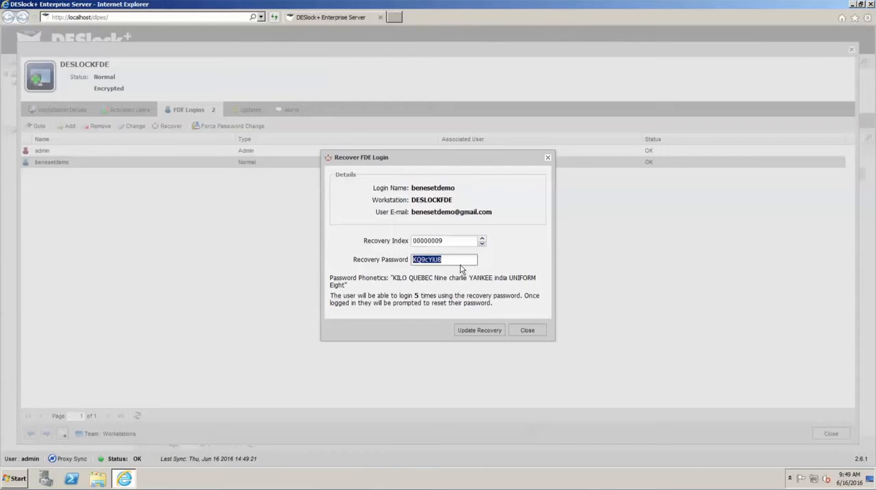
pyautogui.click(462, 261)
pyautogui.click(523, 332)
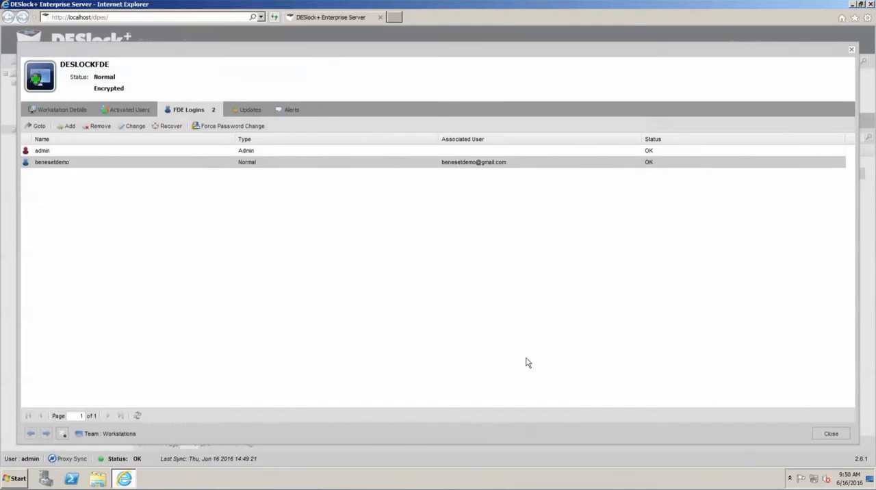
pyautogui.click(830, 434)
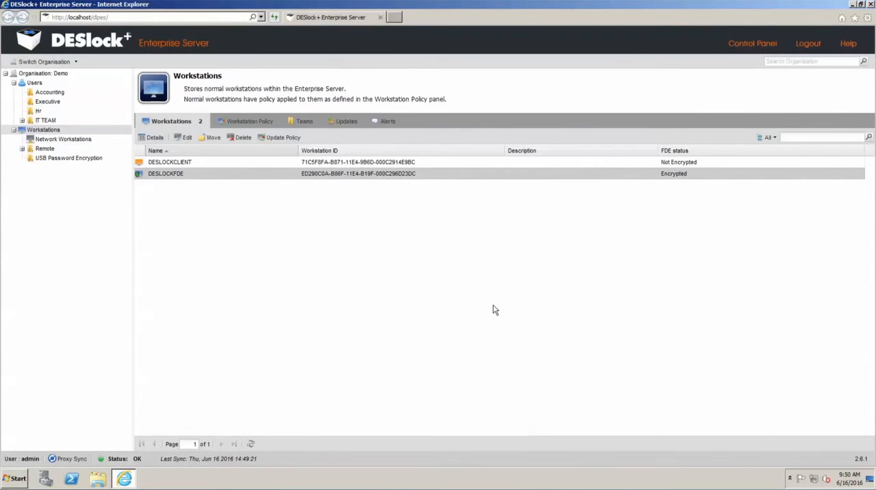
# - Launch the Full Disk Encryption wizard for workstation DESLOCKCLIENT and choose the Normal start mode
pyautogui.click(224, 165)
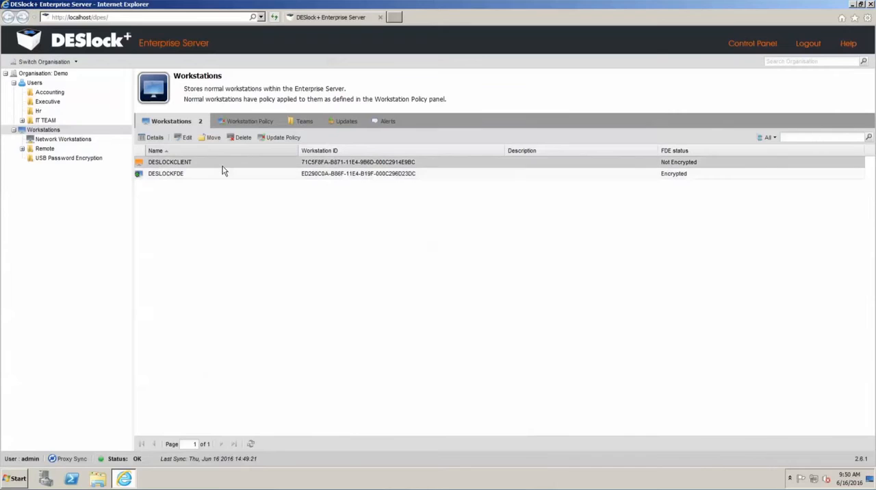
pyautogui.click(153, 139)
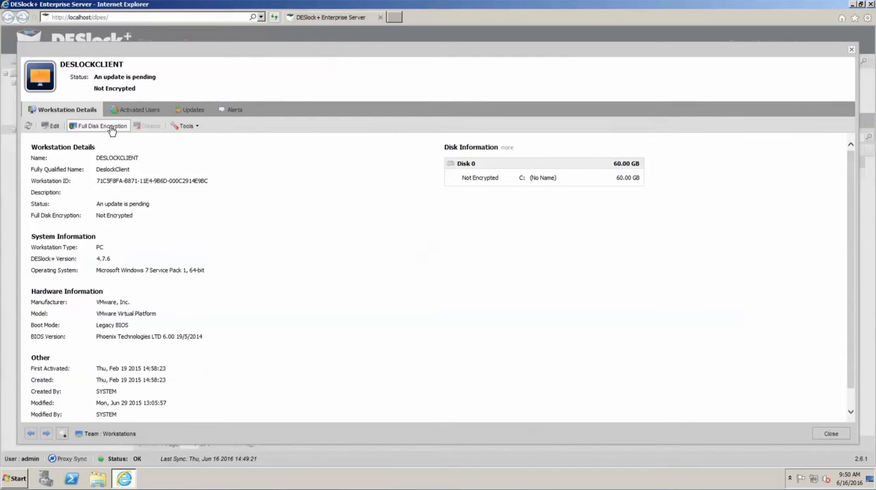
pyautogui.click(110, 129)
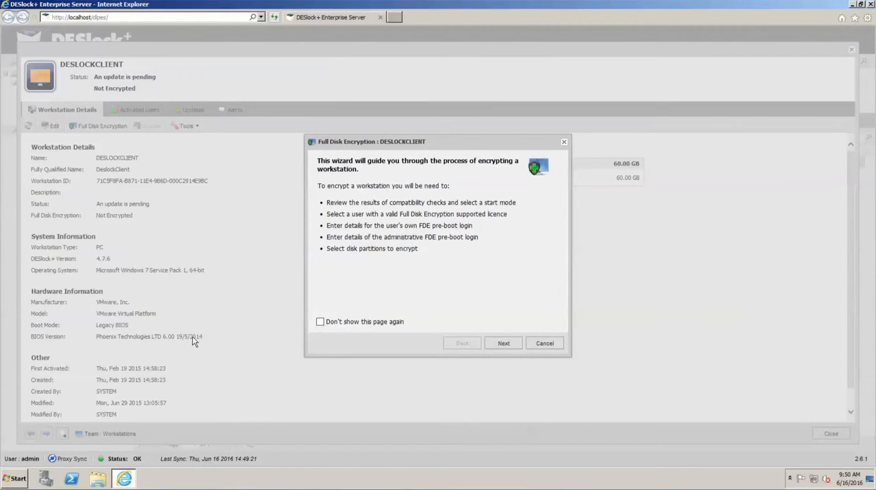
pyautogui.click(502, 344)
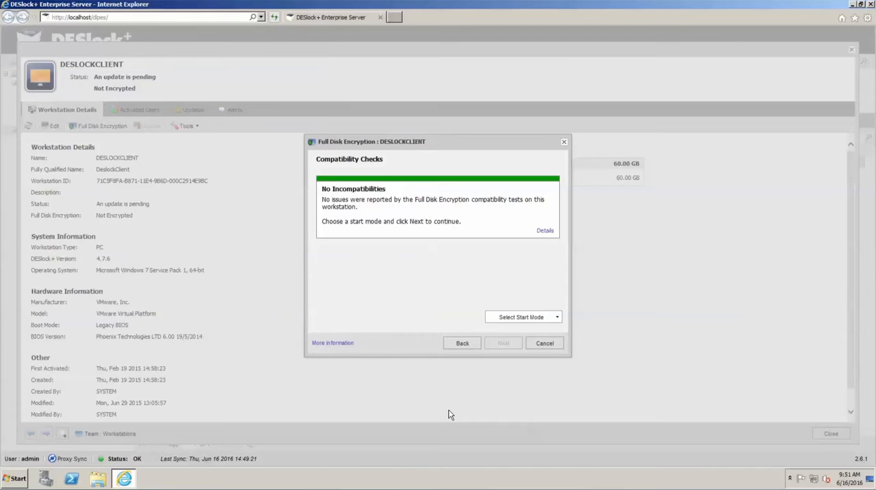
pyautogui.click(519, 319)
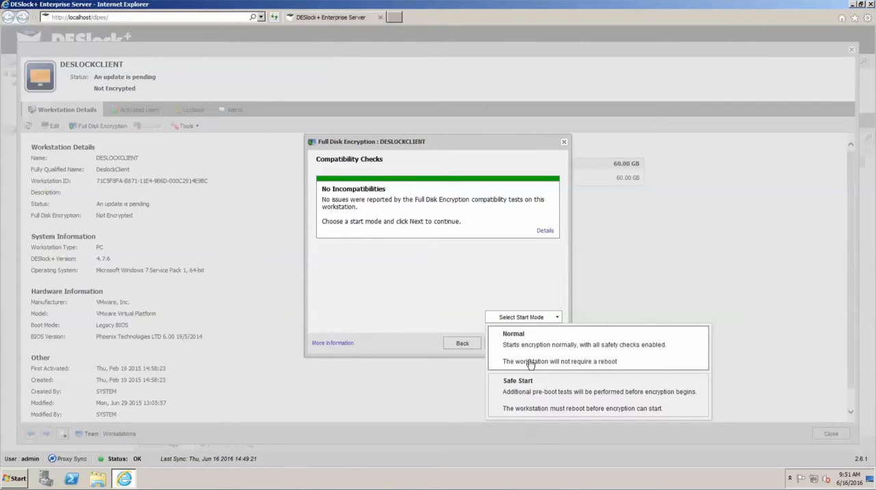
pyautogui.click(533, 361)
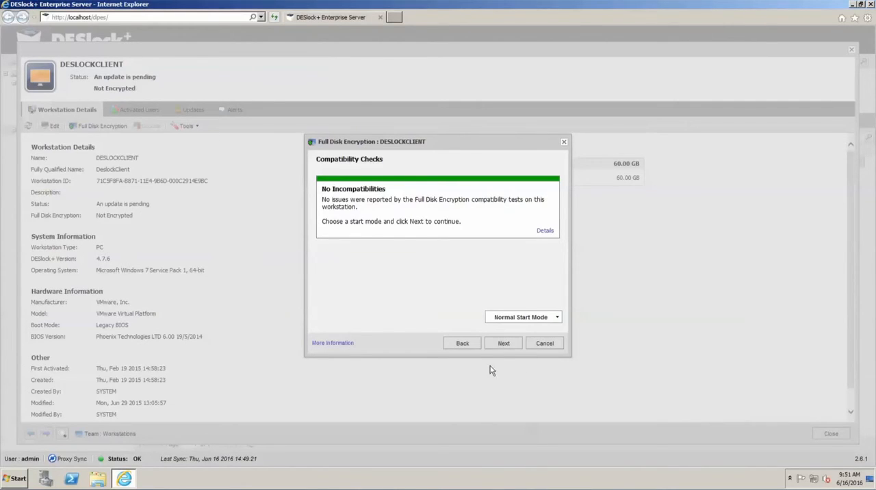
pyautogui.click(502, 347)
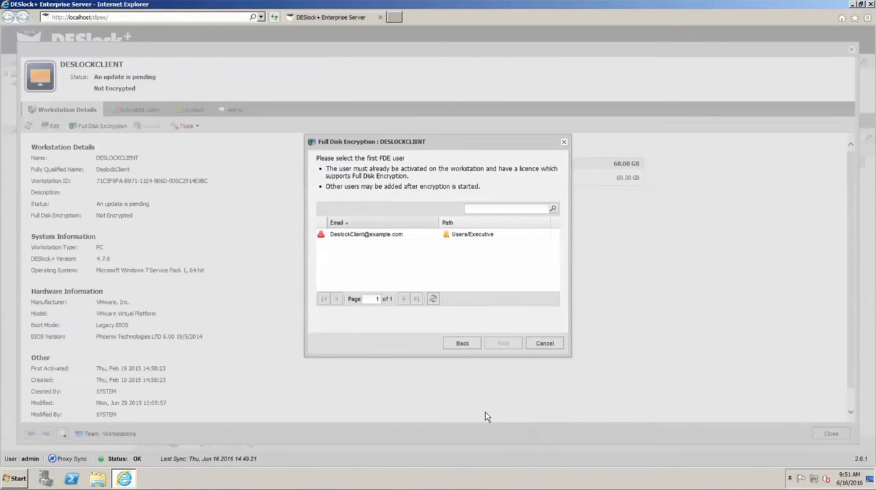
# - Select the Users/Executive account as the first FDE user and enable Single Sign-On for its login
pyautogui.click(479, 235)
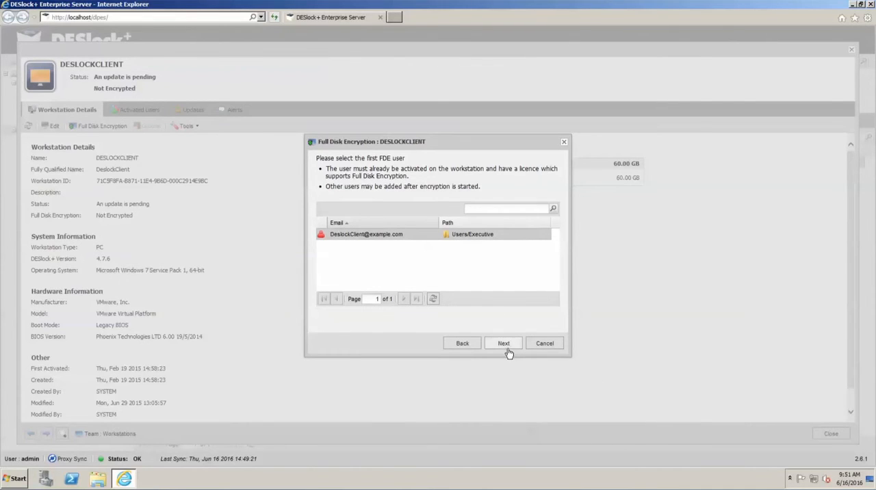
pyautogui.click(505, 349)
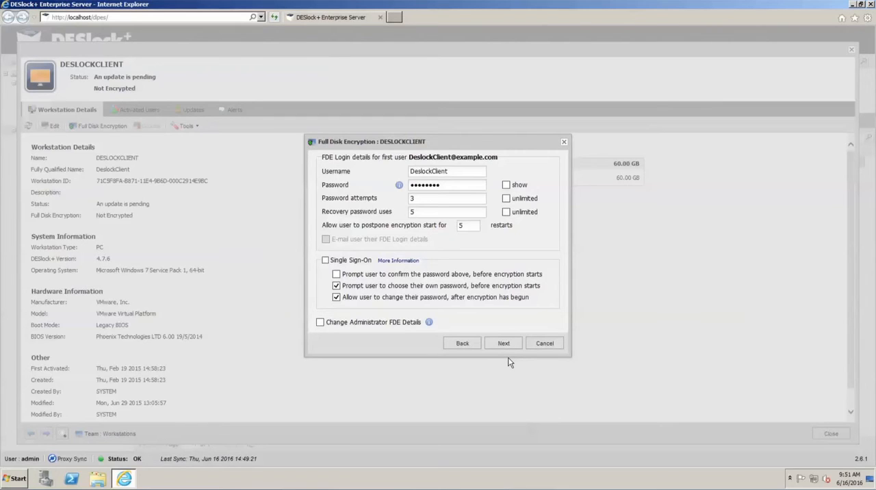
pyautogui.click(354, 262)
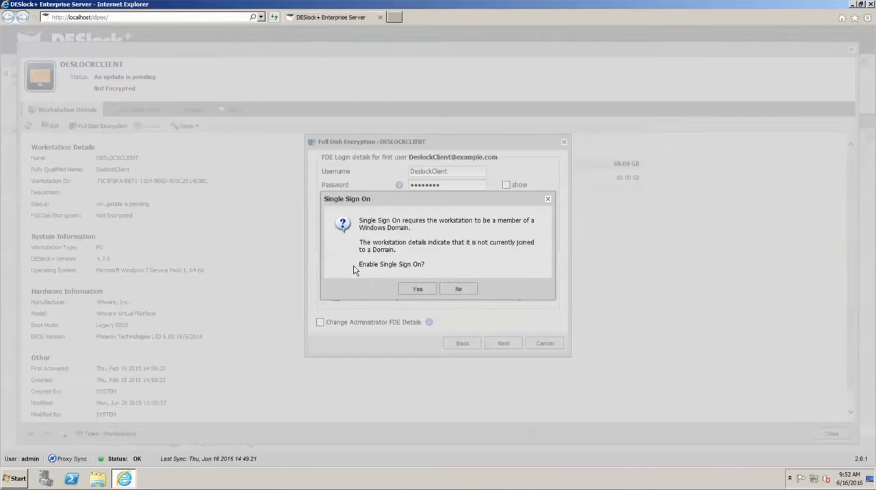
pyautogui.click(418, 290)
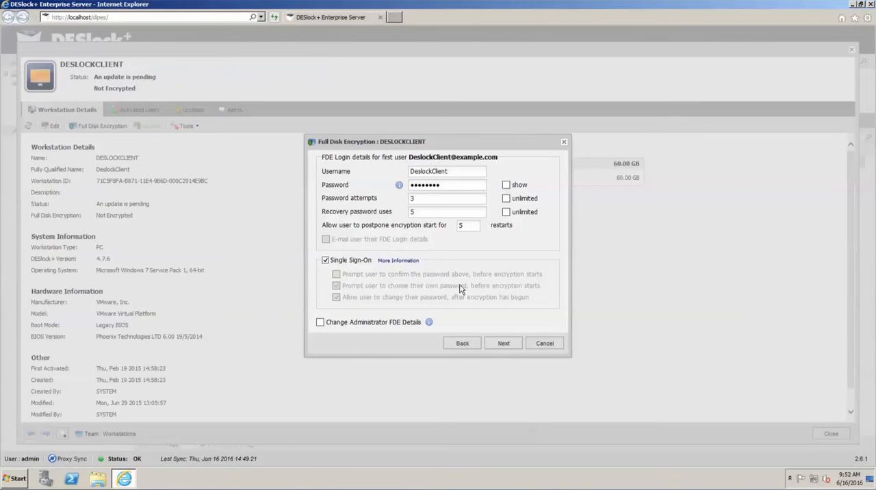
pyautogui.click(500, 349)
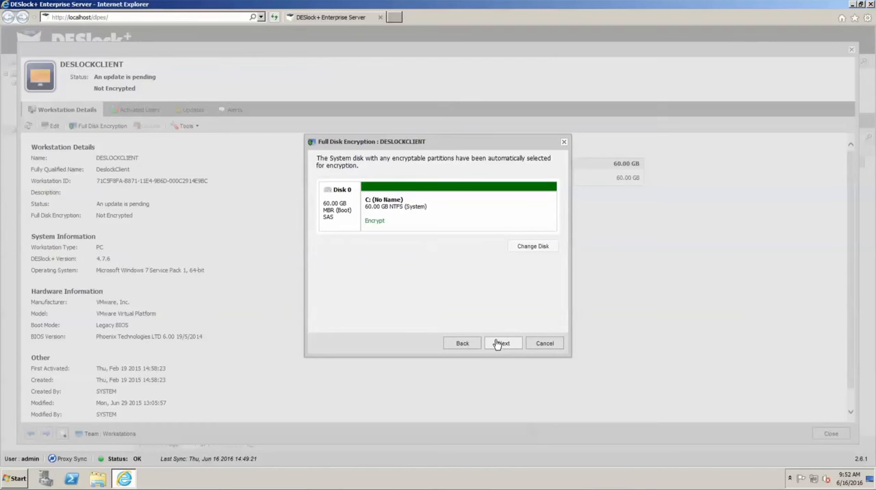
# - Accept Disk 0 for encryption, then cancel the wizard before starting and close the workstation details
pyautogui.click(506, 342)
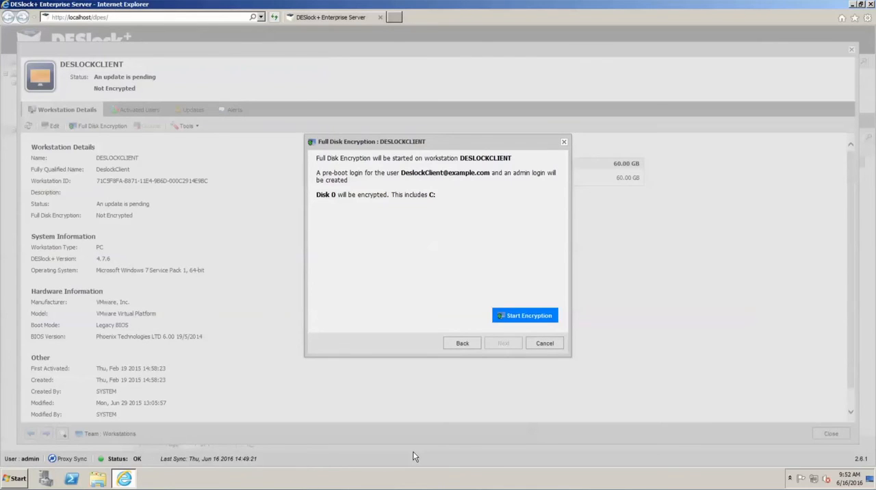
pyautogui.click(557, 345)
pyautogui.click(832, 434)
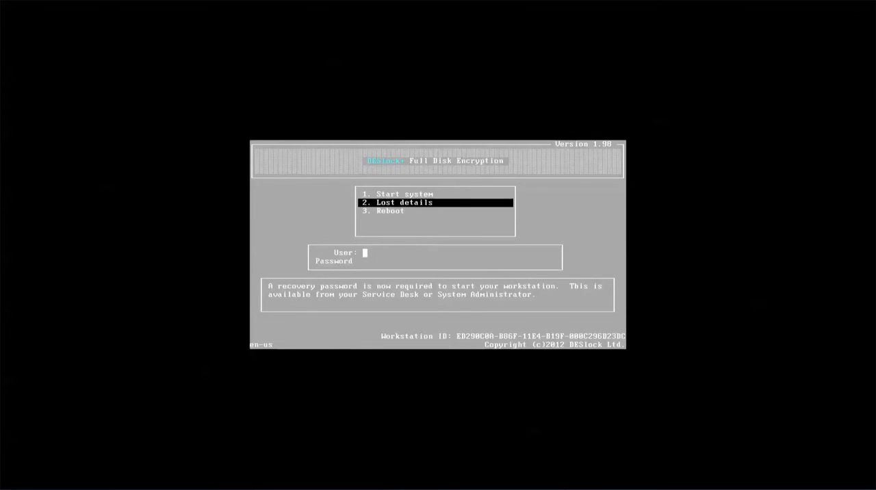
# - Leave the Lost details prompt and log in through Start system with the user's FDE username and password
pyautogui.press('Escape')
pyautogui.press('Up')
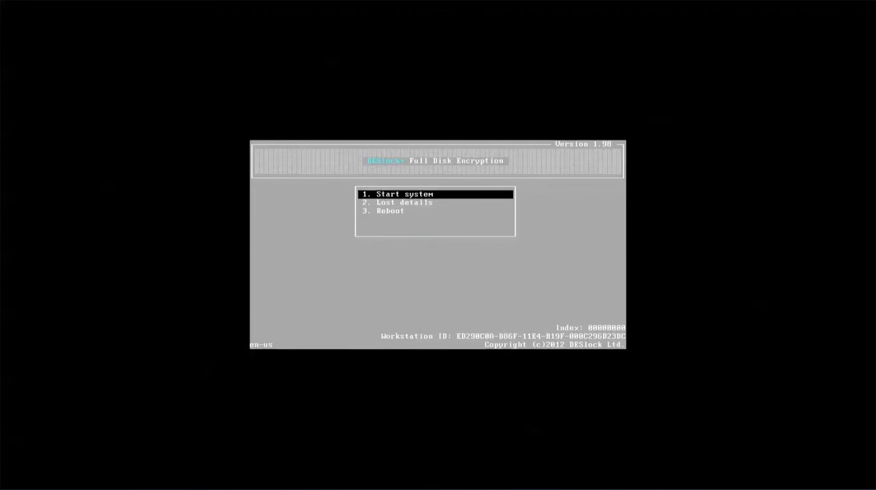
pyautogui.press('Return')
pyautogui.write('bene')
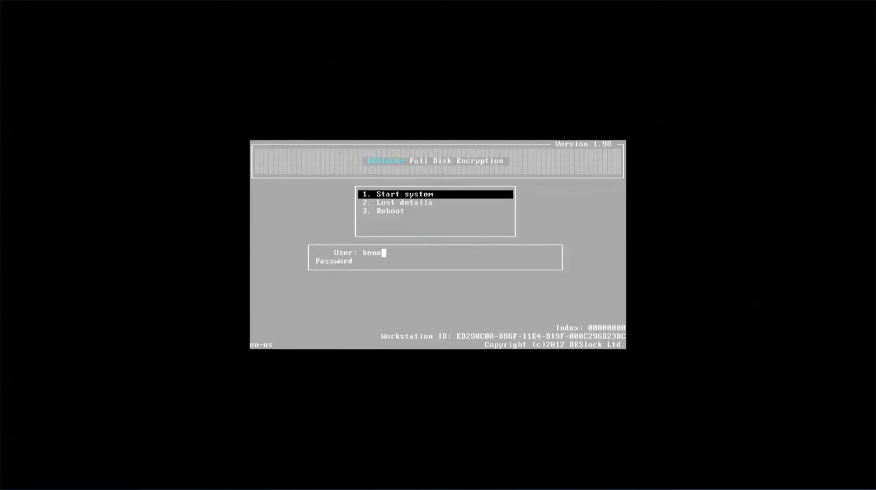
pyautogui.write('setdemo')
pyautogui.press('Return')
pyautogui.write('Password1234')
pyautogui.press('Return')
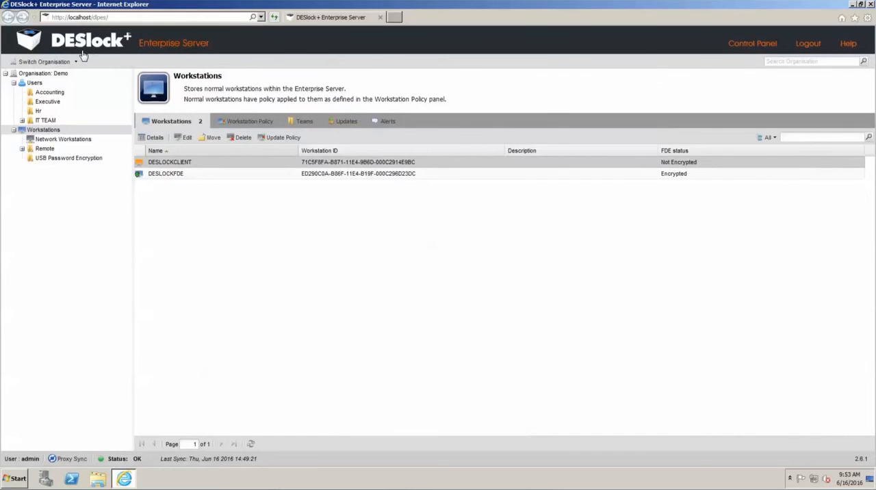
# - Open the Disable Workstation options for DESLOCKFDE, try Remove ALL FDE Logins, and switch back to Remove only user FDE Logins
pyautogui.click(153, 177)
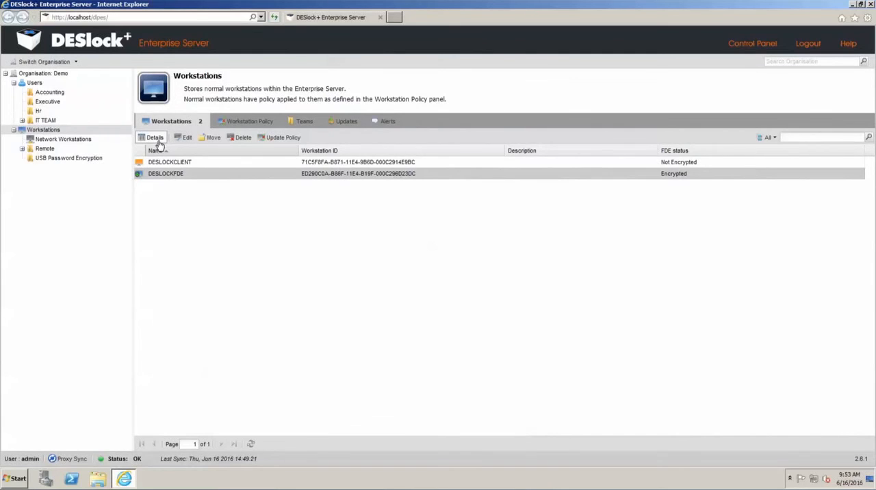
pyautogui.click(156, 137)
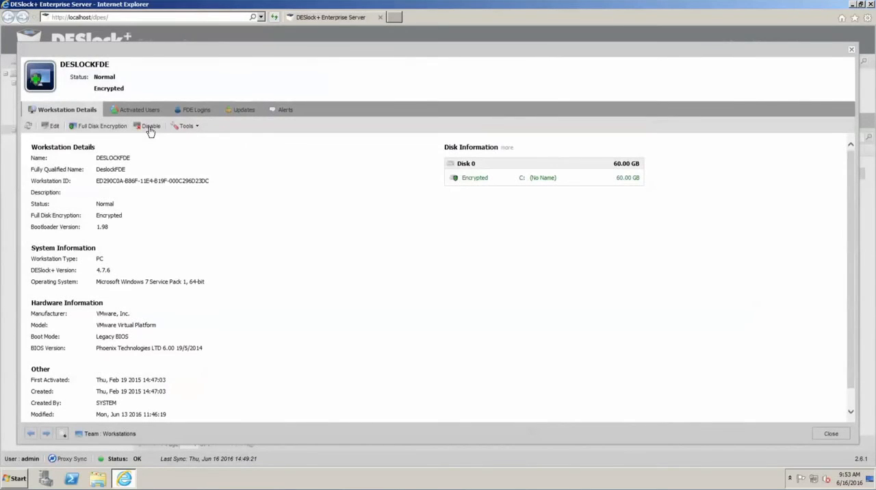
pyautogui.click(151, 127)
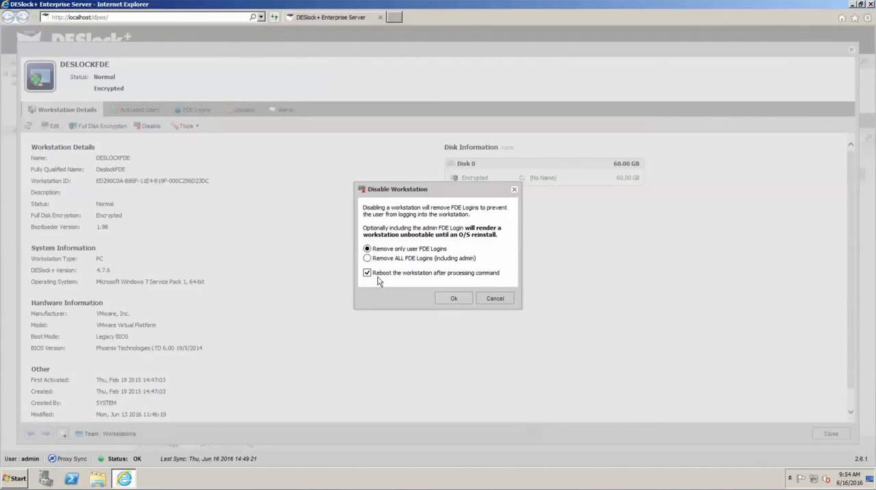
pyautogui.click(367, 258)
pyautogui.click(367, 249)
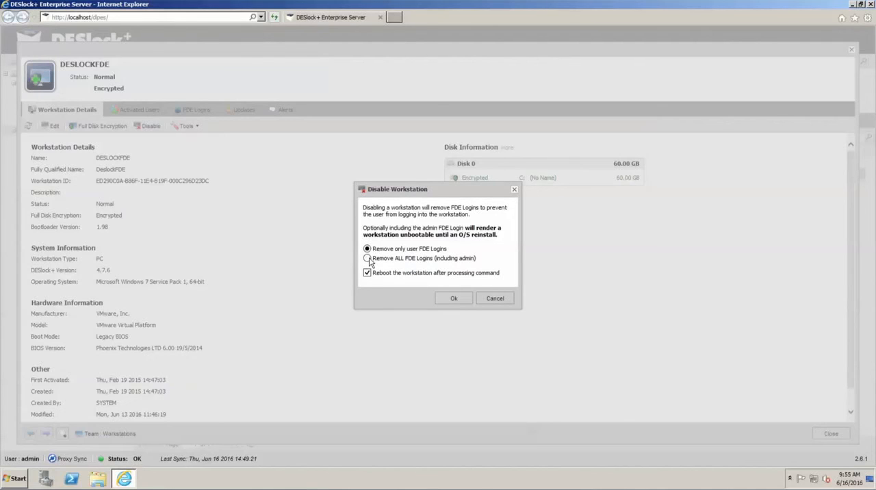